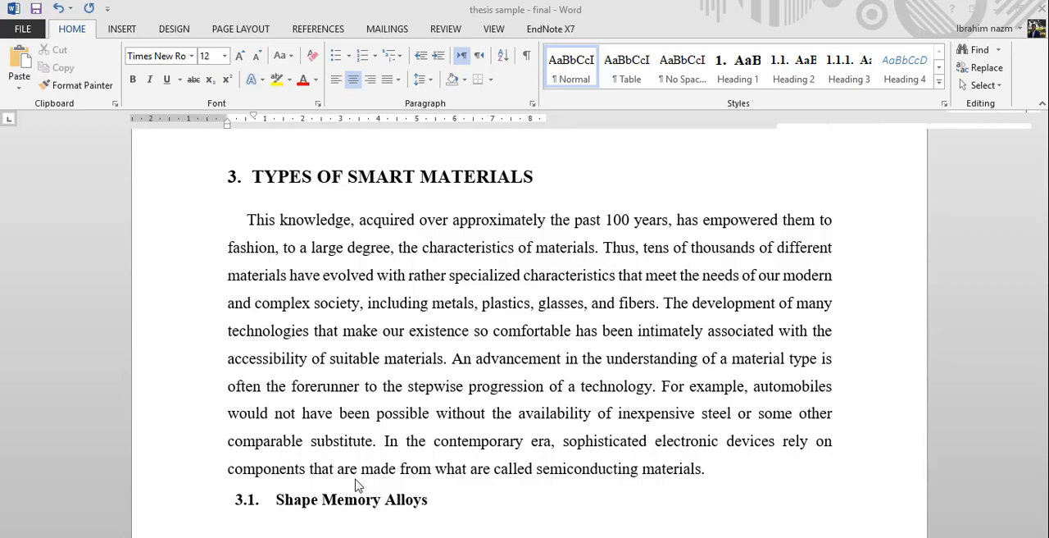
- Switch to Chrome, where the conference paper shows the Figure 3 DSC graph
left_click(190, 537)
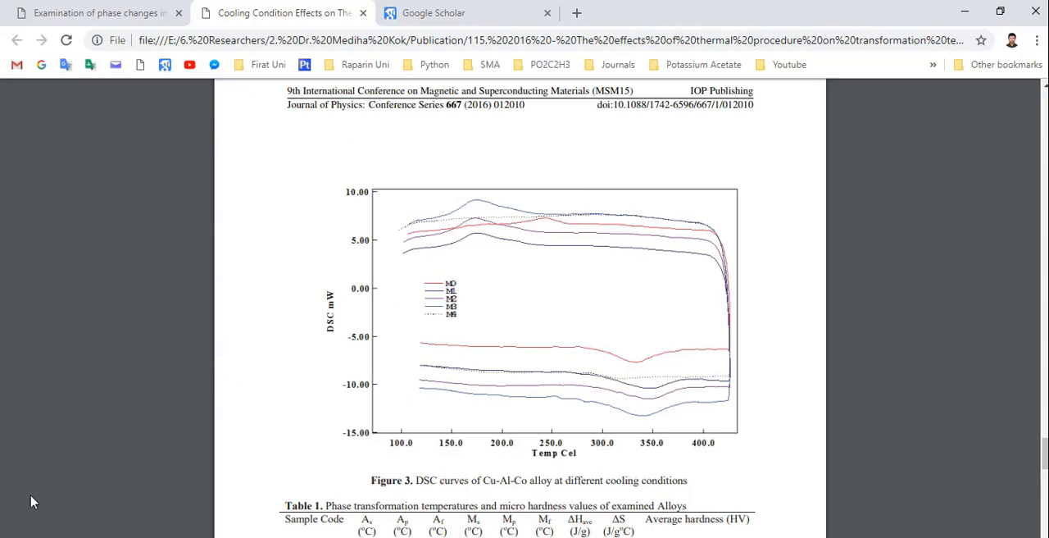
- Capture the Figure 3 DSC graph at the paper's current zoom with Snipping Tool
left_click(29, 537)
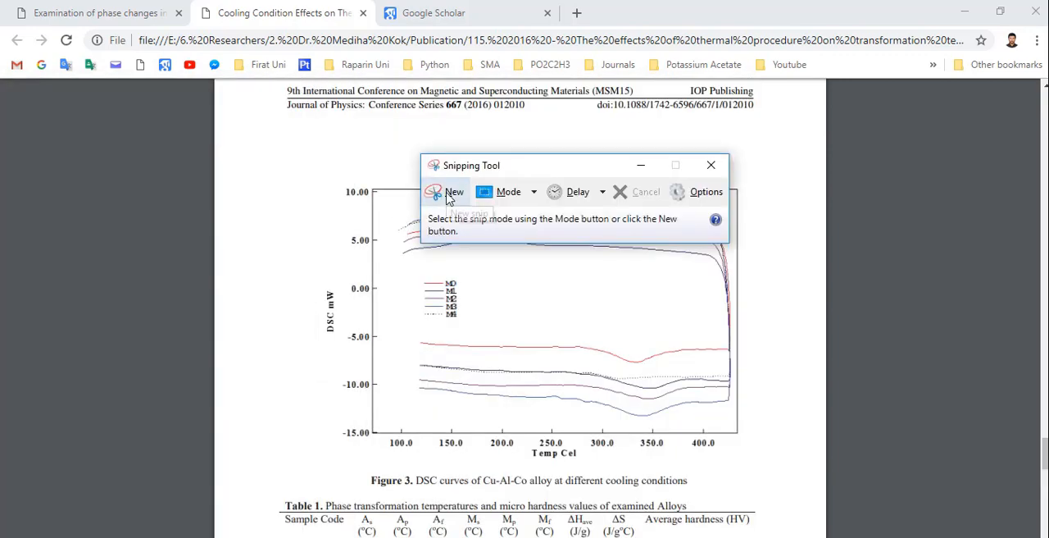
left_click(448, 197)
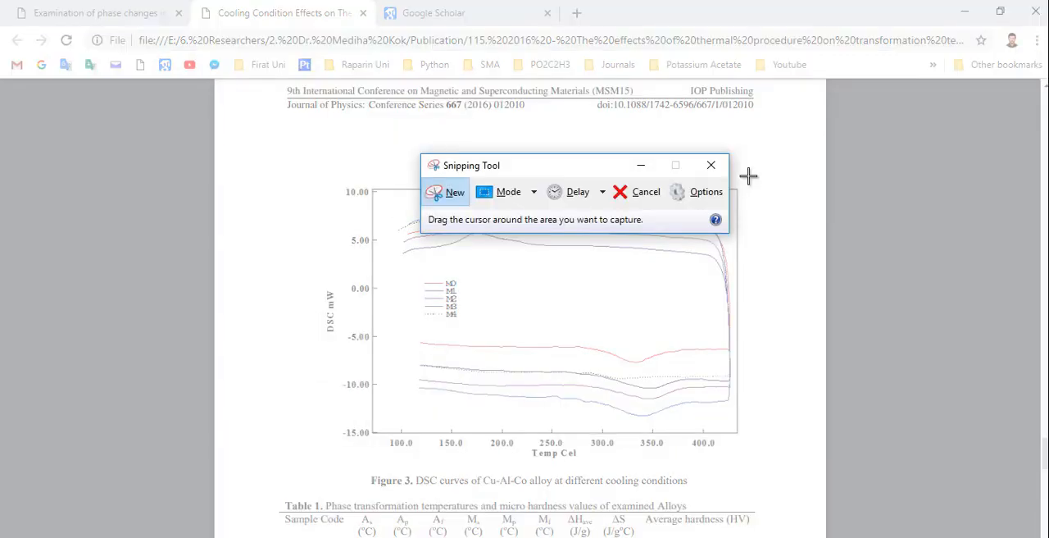
left_click_drag(748, 176, 325, 462)
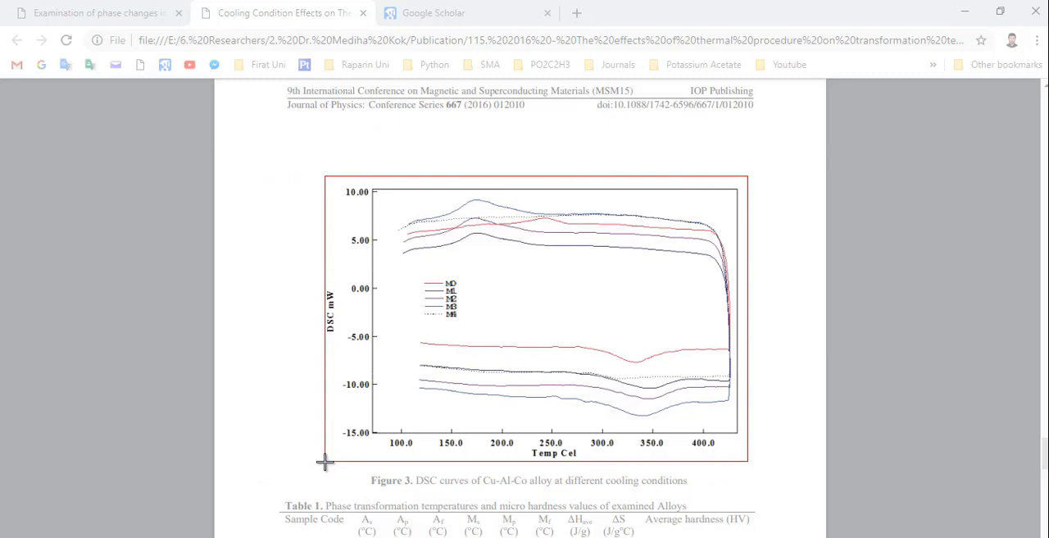
left_click_drag(325, 461, 323, 462)
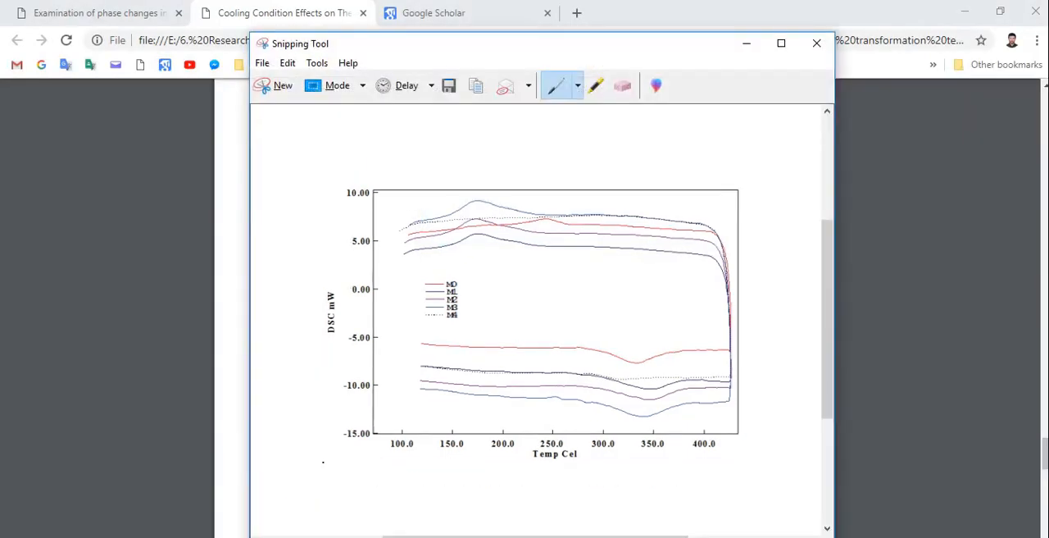
left_click(220, 354)
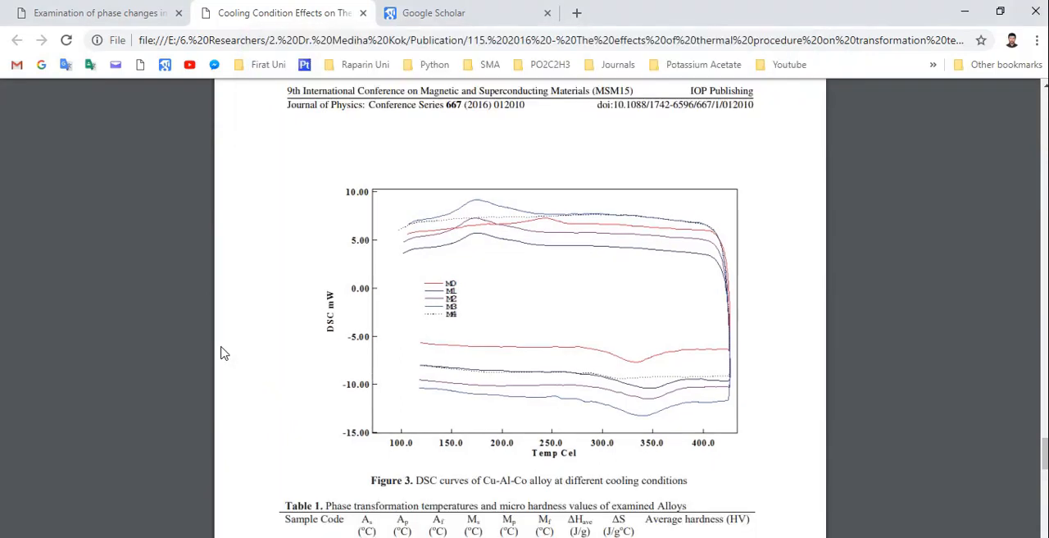
- Enlarge the paper, capture the whole Figure 3 DSC graph with Snipping Tool, and copy the snip
key("ctrl+plus")
key("ctrl+plus")
key("ctrl+plus")
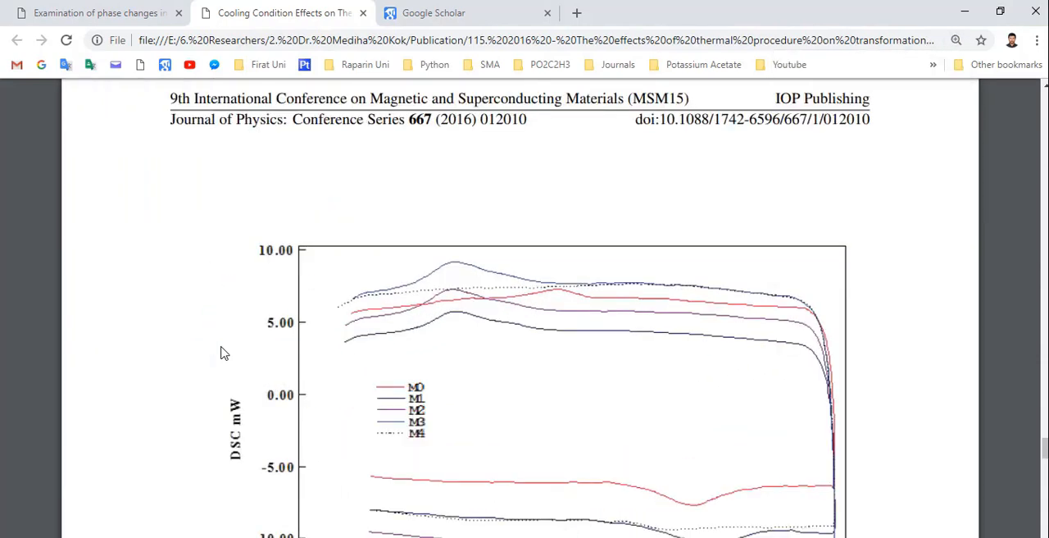
scroll(220, 353, "down", 2)
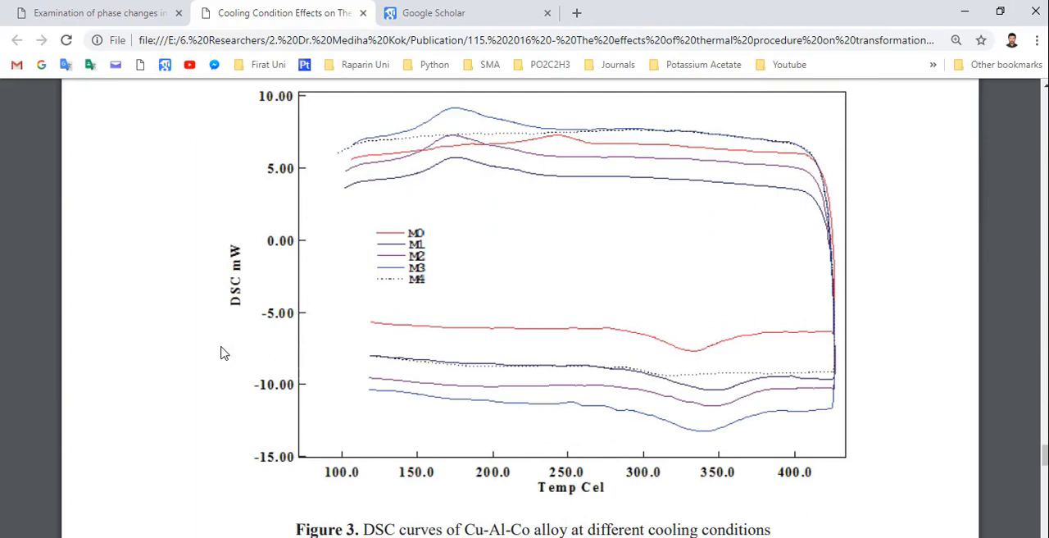
mouse_move(661, 537)
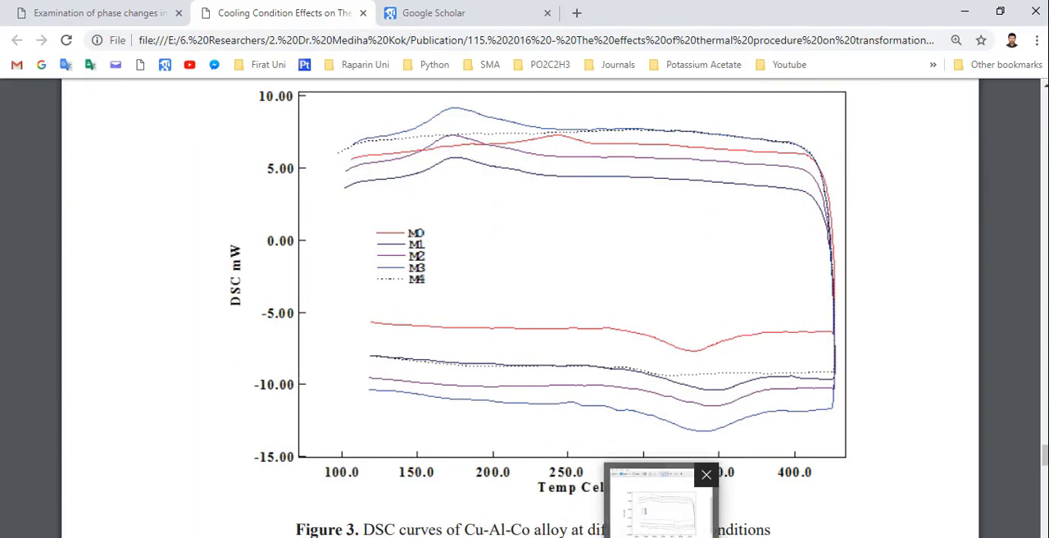
left_click(660, 507)
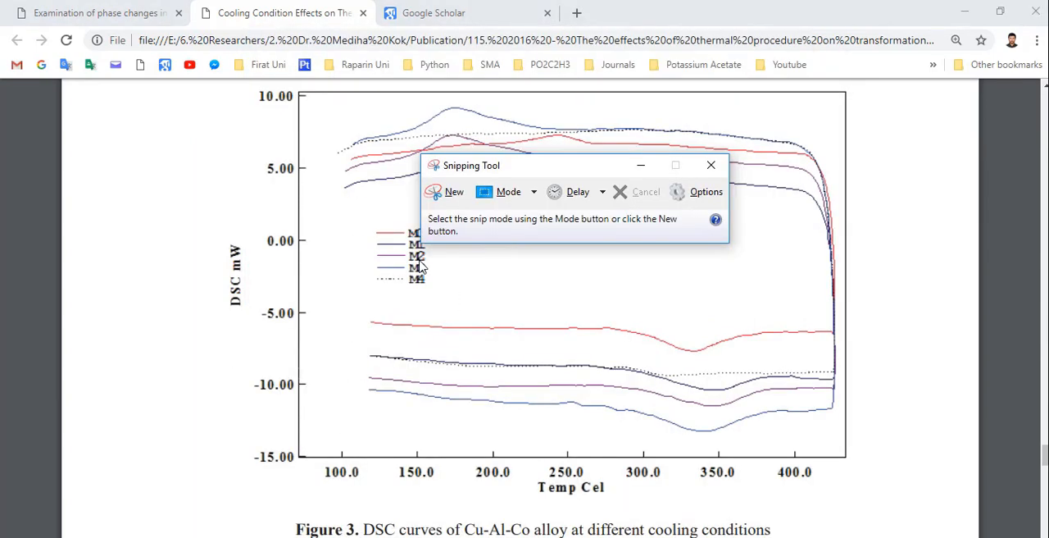
left_click(438, 197)
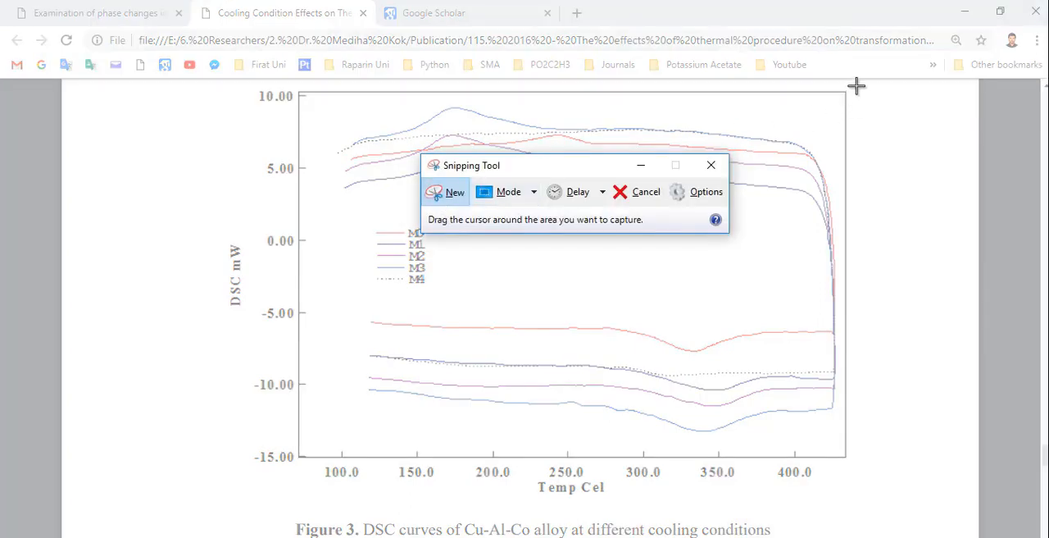
left_click_drag(856, 85, 216, 500)
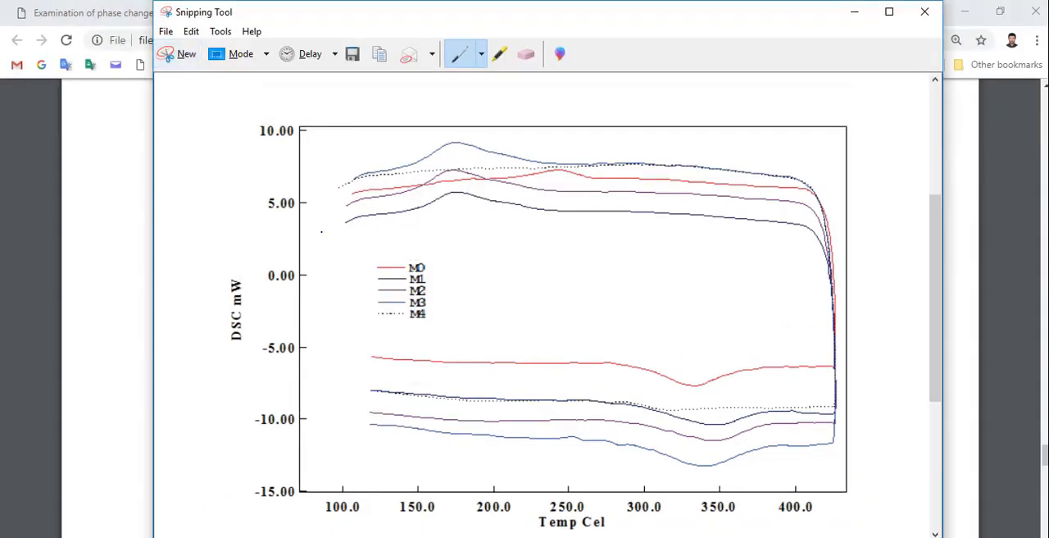
left_click(379, 54)
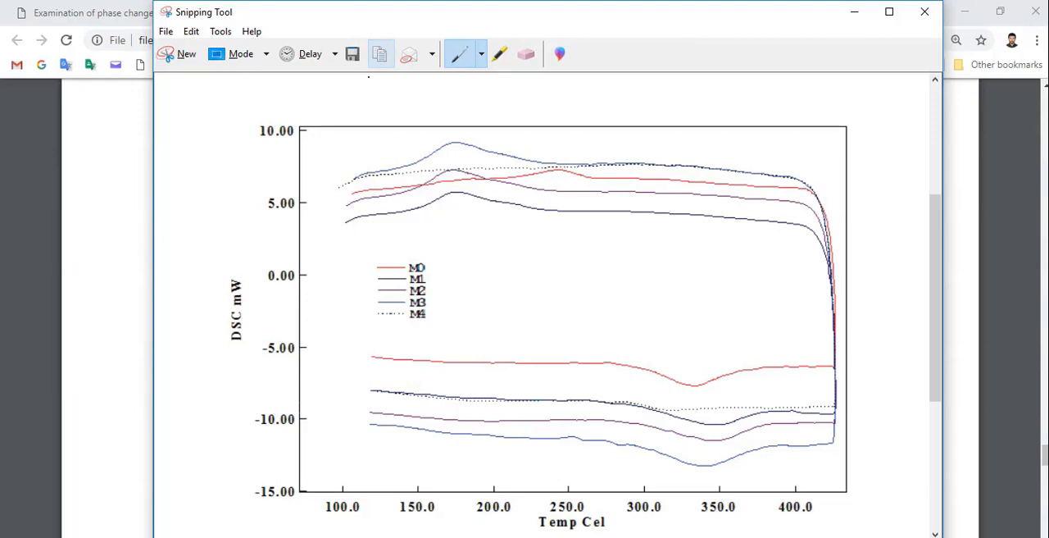
- Switch to Word and paste the graph on a new line after the section 3 introductory paragraph, above heading 3.1
left_click(611, 536)
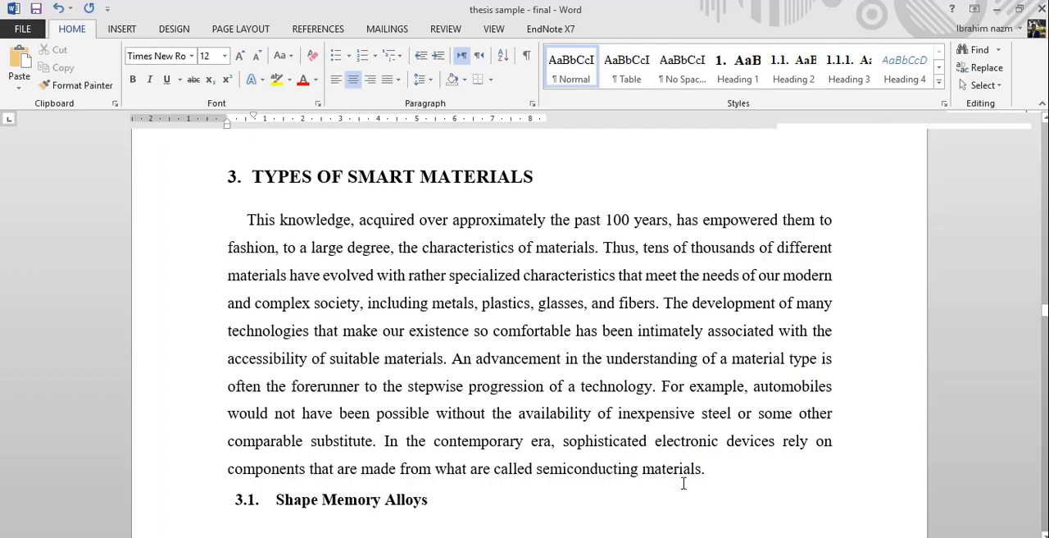
left_click(708, 469)
key("Return")
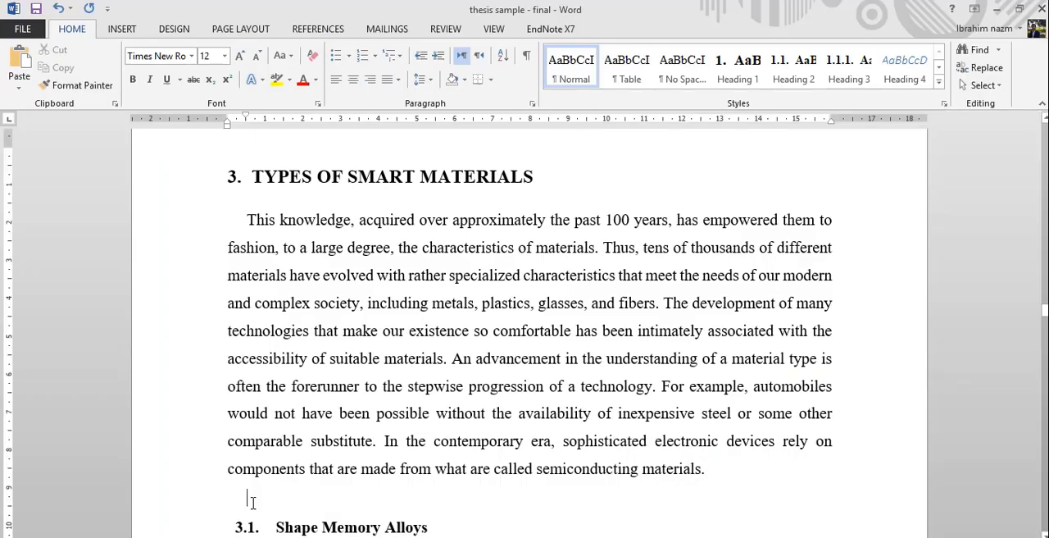
right_click(253, 503)
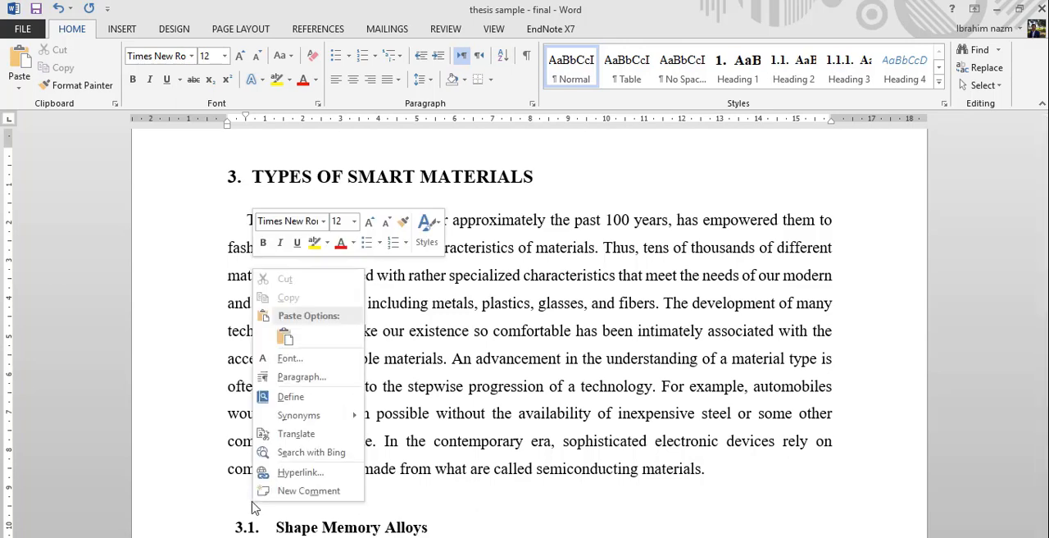
left_click(286, 335)
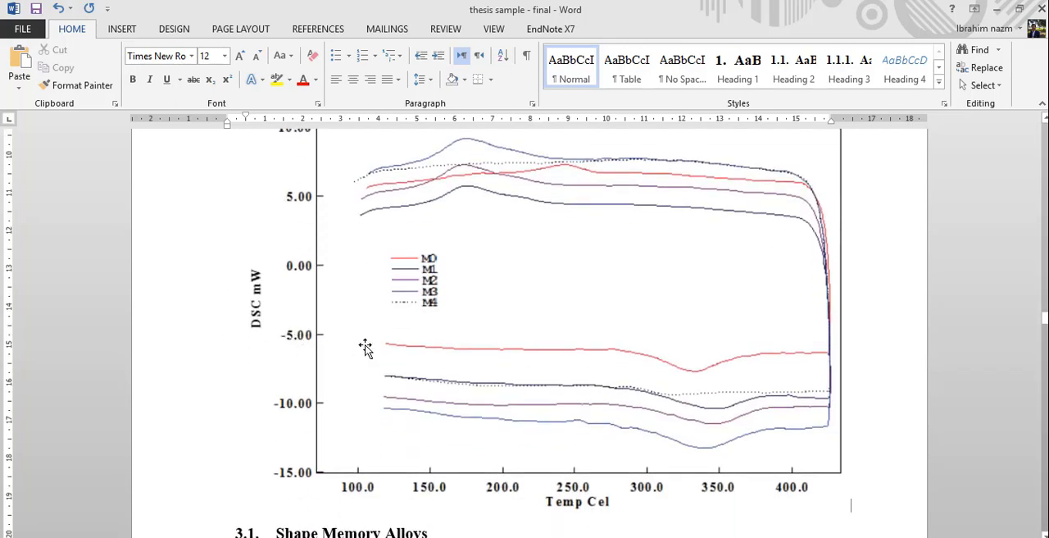
- Reduce the pasted graph to 11.2 cm wide and 7.34 cm high
left_click(626, 341)
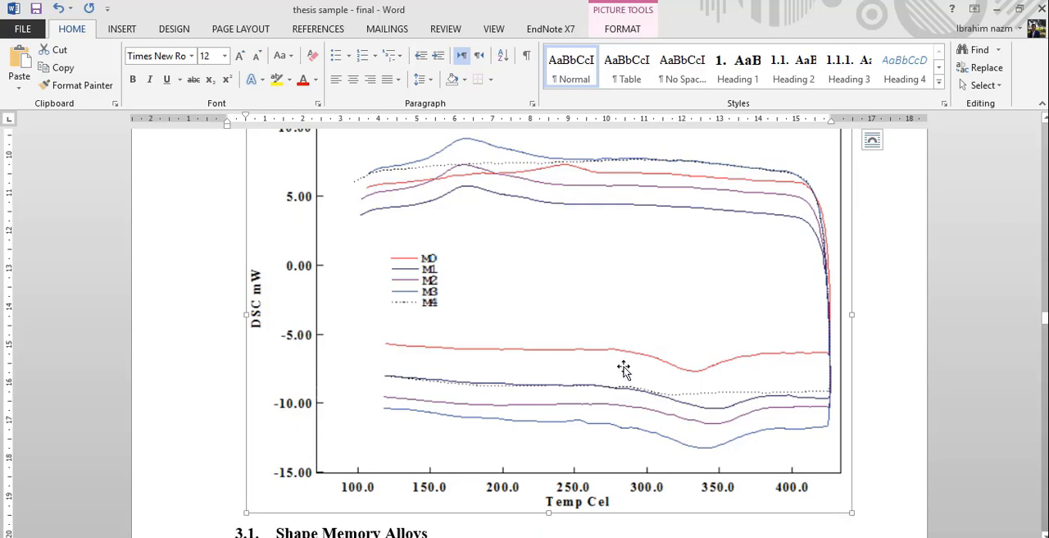
double_click(558, 313)
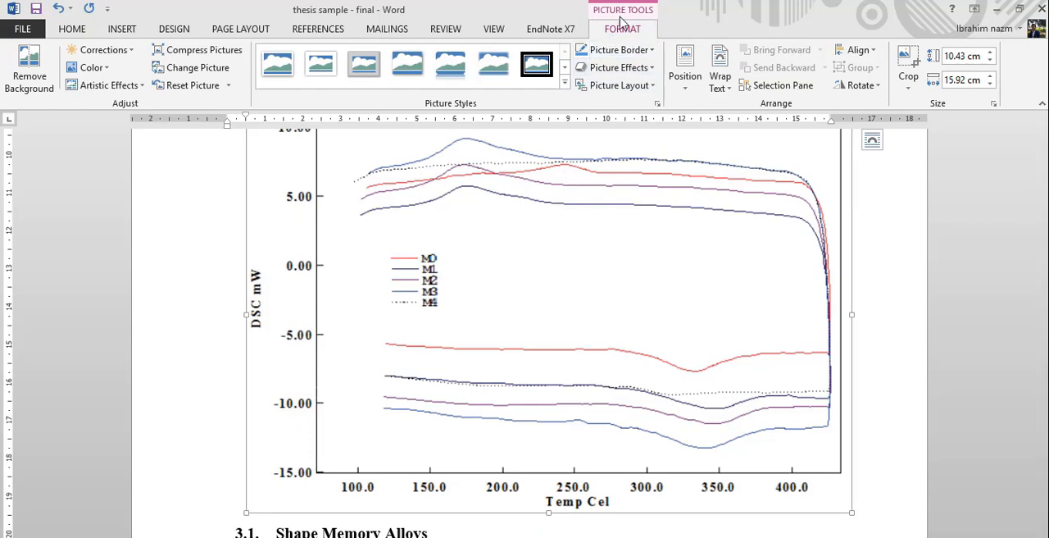
left_click(990, 85)
left_click_drag(990, 84, 990, 84)
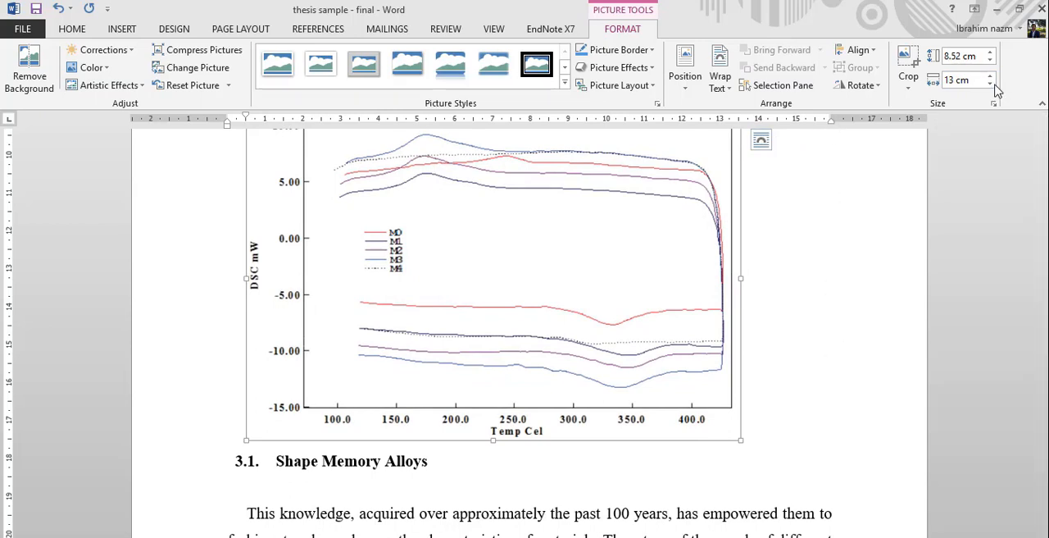
left_click_drag(991, 85, 991, 85)
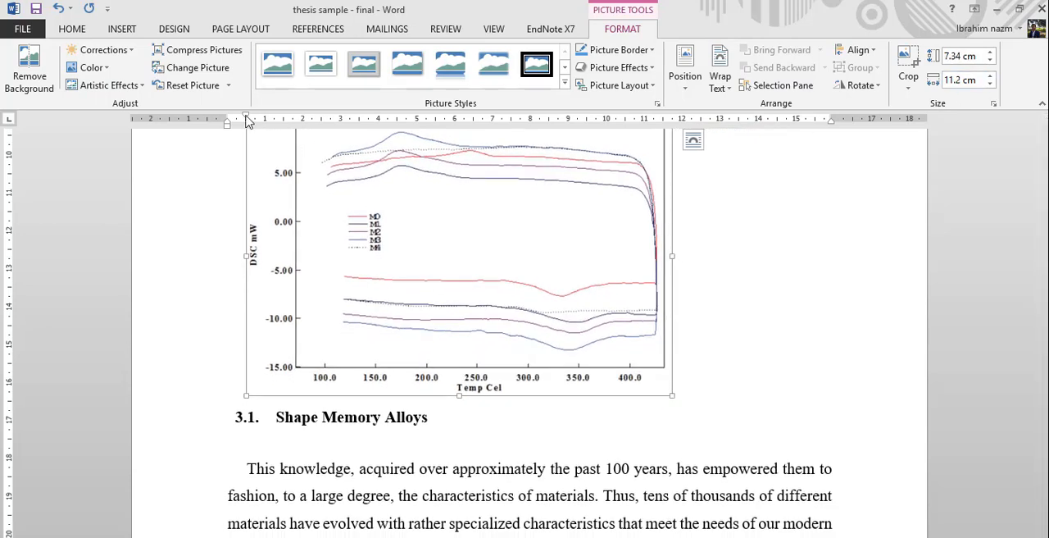
- Remove the first-line indent from the graph's paragraph and center the graph on the page
left_click_drag(247, 119, 227, 121)
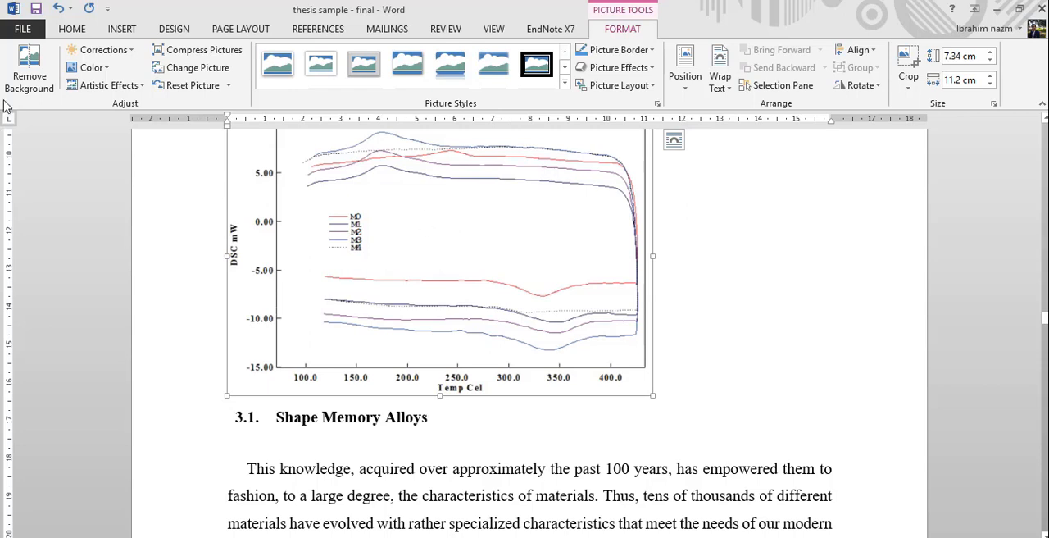
left_click(79, 33)
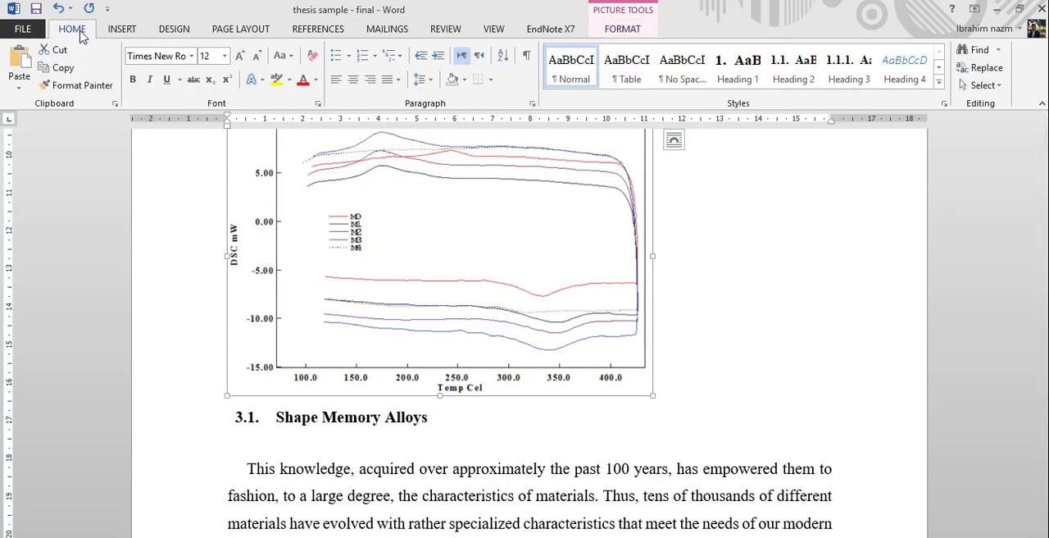
left_click(353, 79)
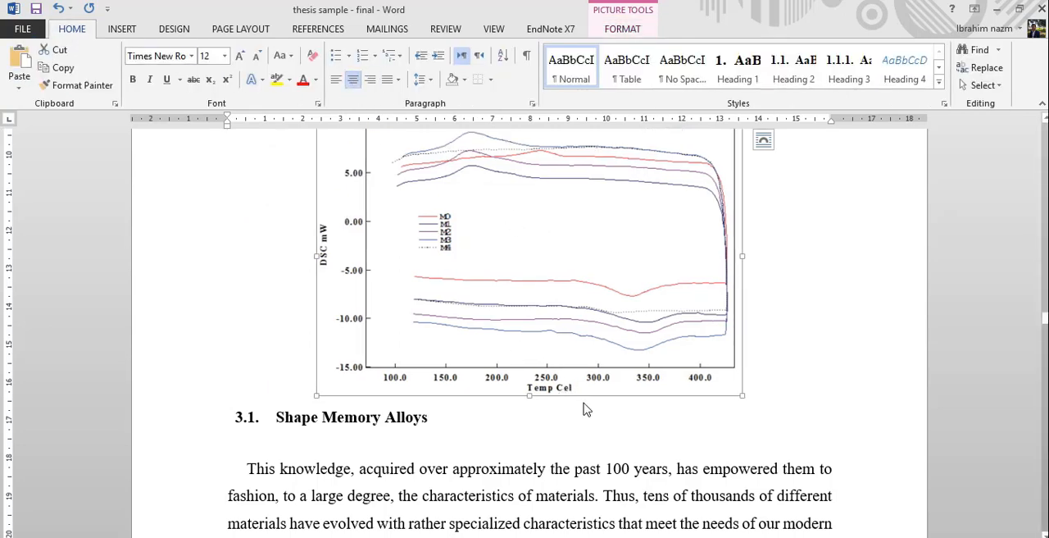
- Add the caption "Figure 3. DSC curves of Cu-Al-Co alloy at different cooling conditions" on a line below the graph, ending with a space and period
left_click(765, 389)
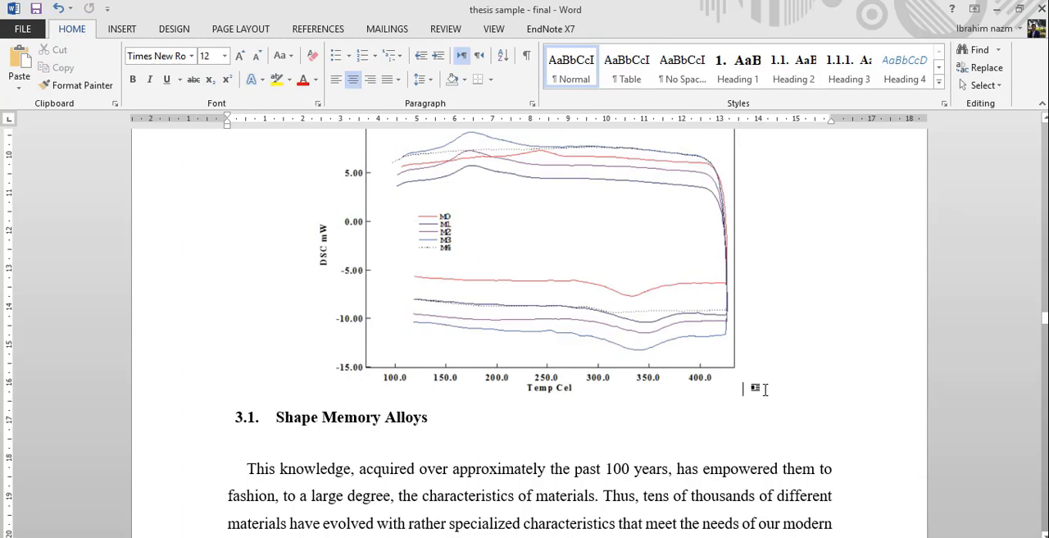
key("Return")
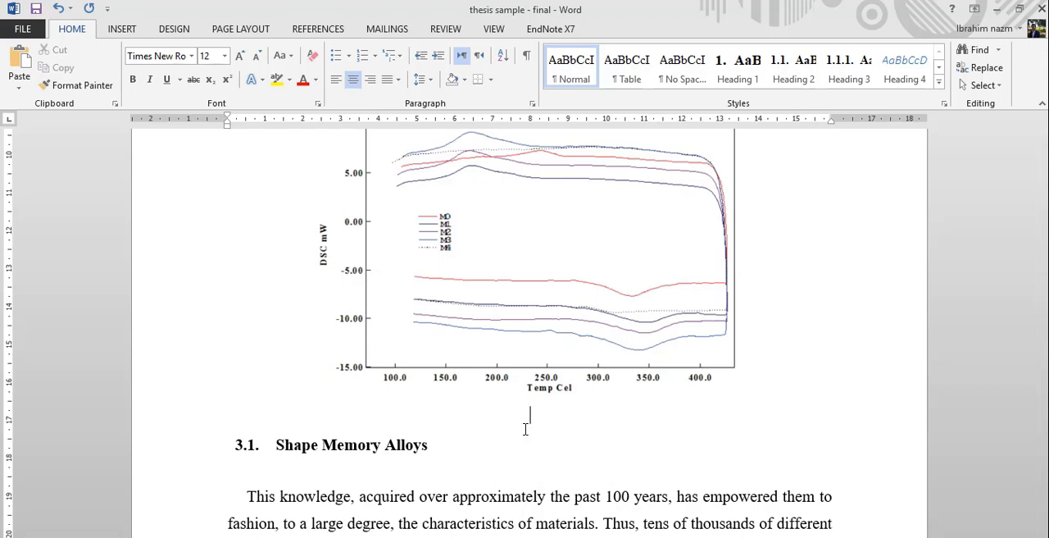
key("ctrl+v")
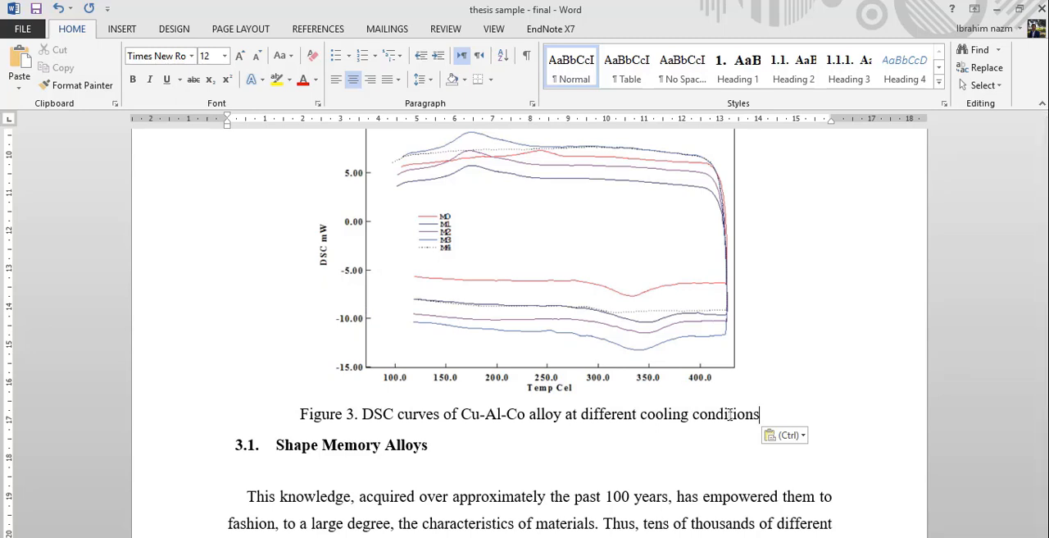
type(".")
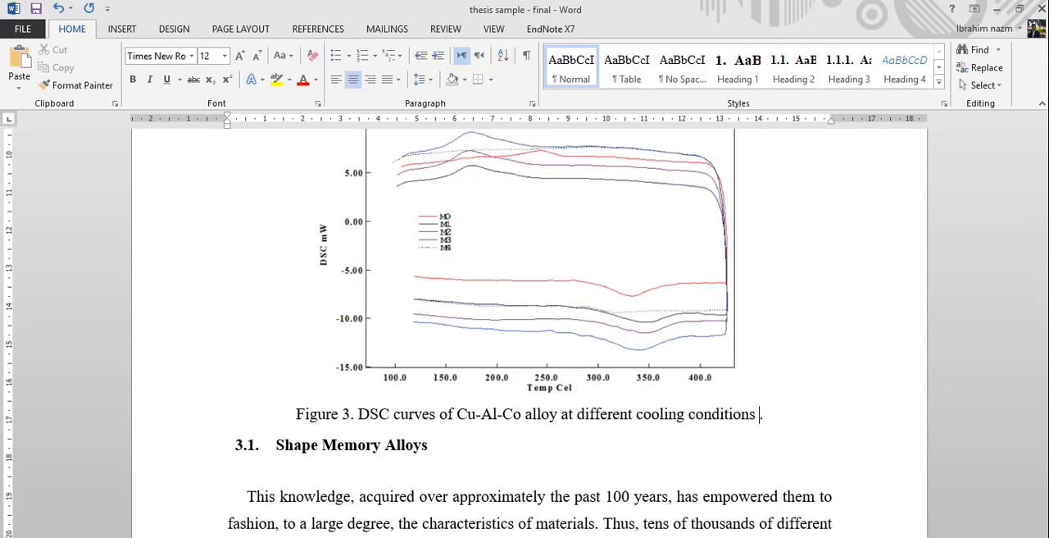
- Switch to Chrome, copy the paper's title from its cover page, and search for it in Google Scholar
key("alt+Tab")
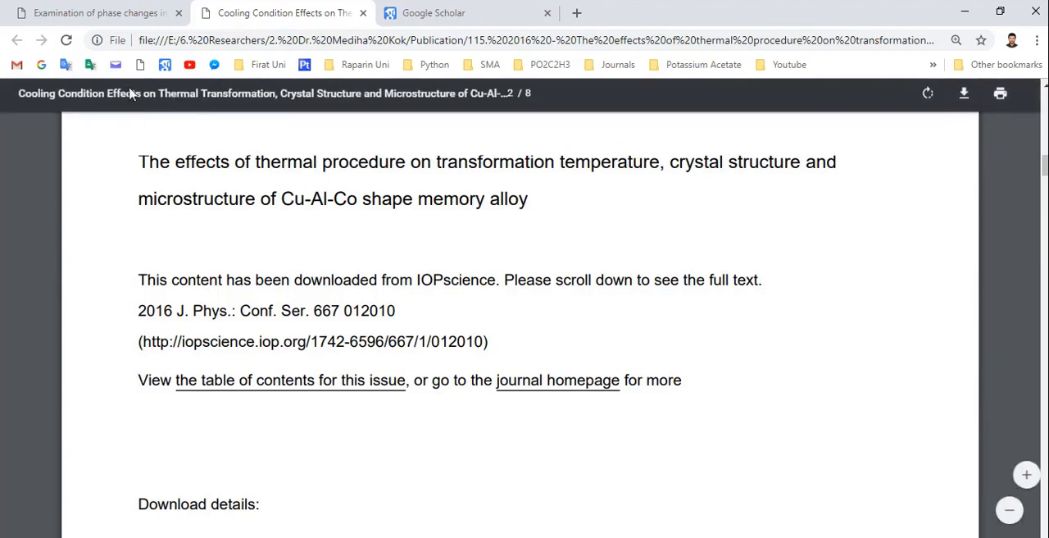
left_click_drag(139, 161, 532, 217)
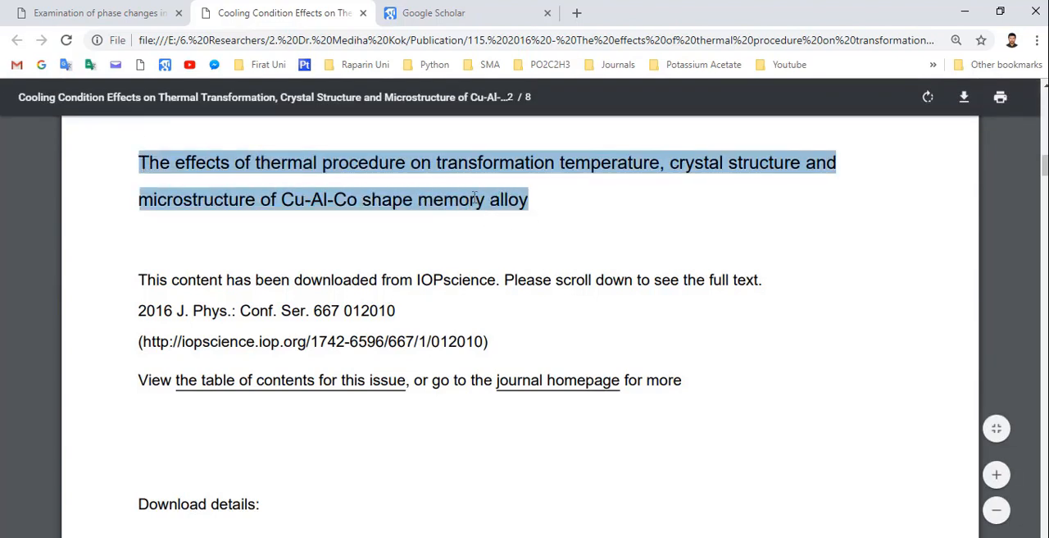
right_click(474, 197)
left_click(503, 211)
left_click(471, 15)
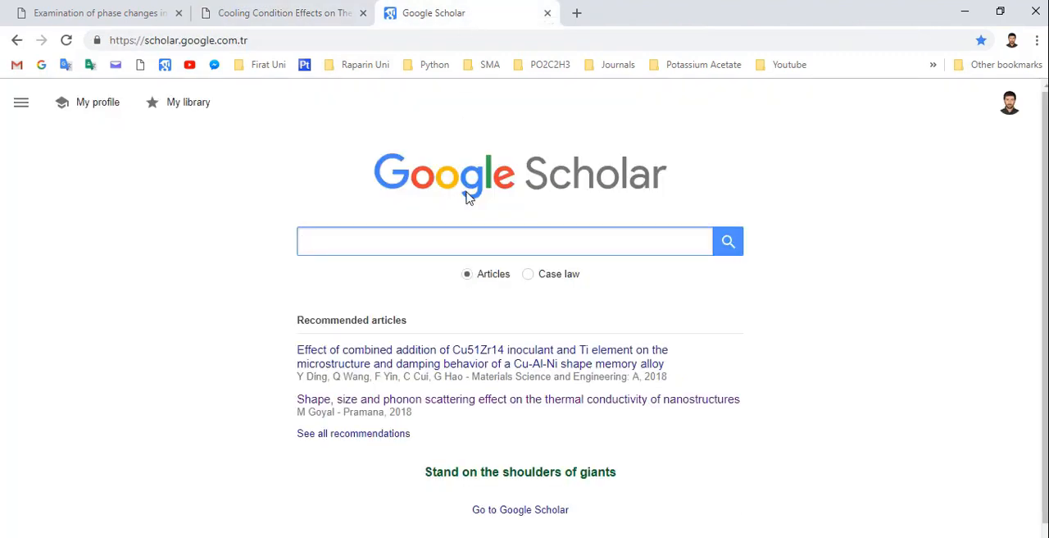
key("ctrl+v")
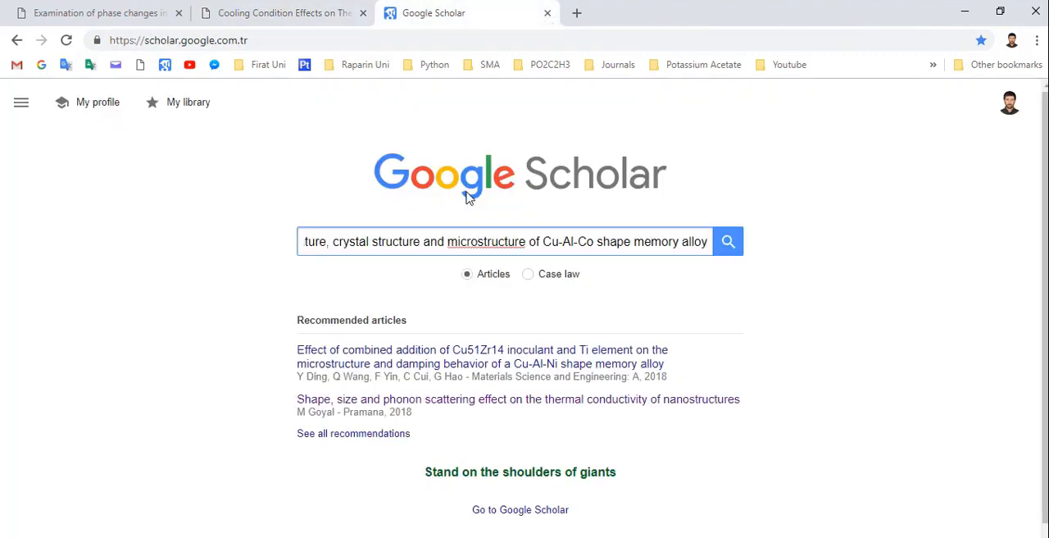
key("Return")
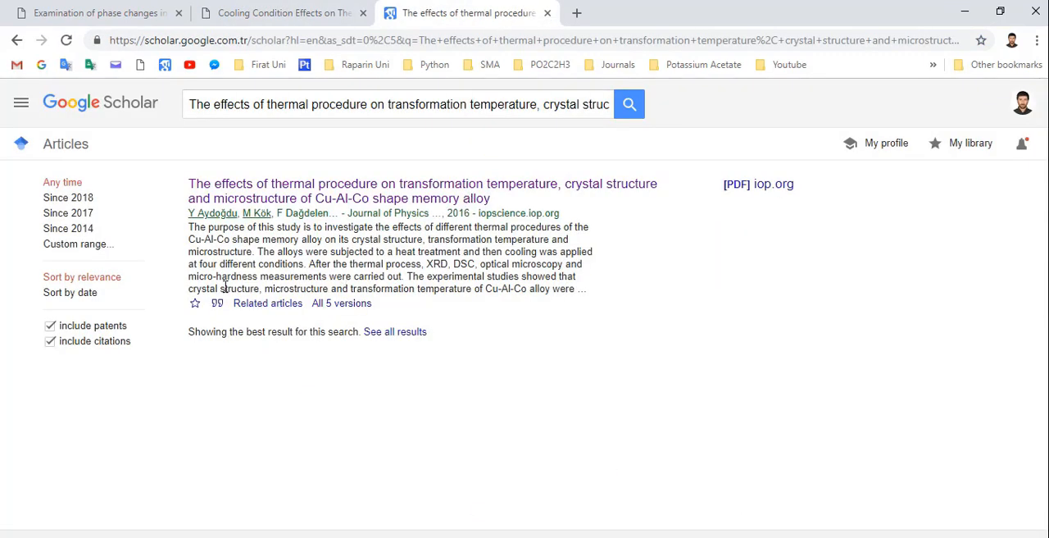
- Download the found paper's citation from Google Scholar in EndNote format and open the file to import it into EndNote
left_click(217, 305)
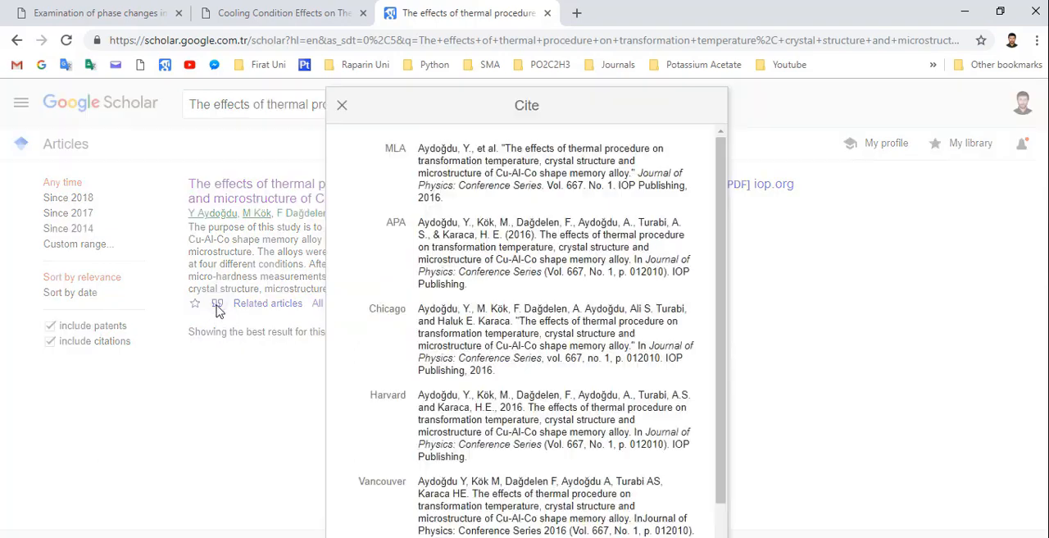
scroll(555, 345, "down", 1)
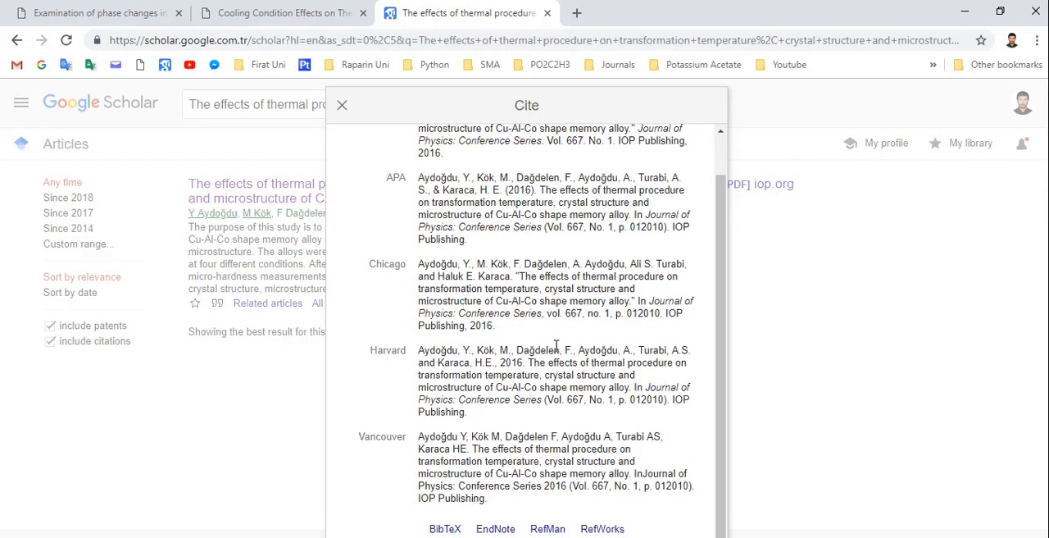
left_click(497, 530)
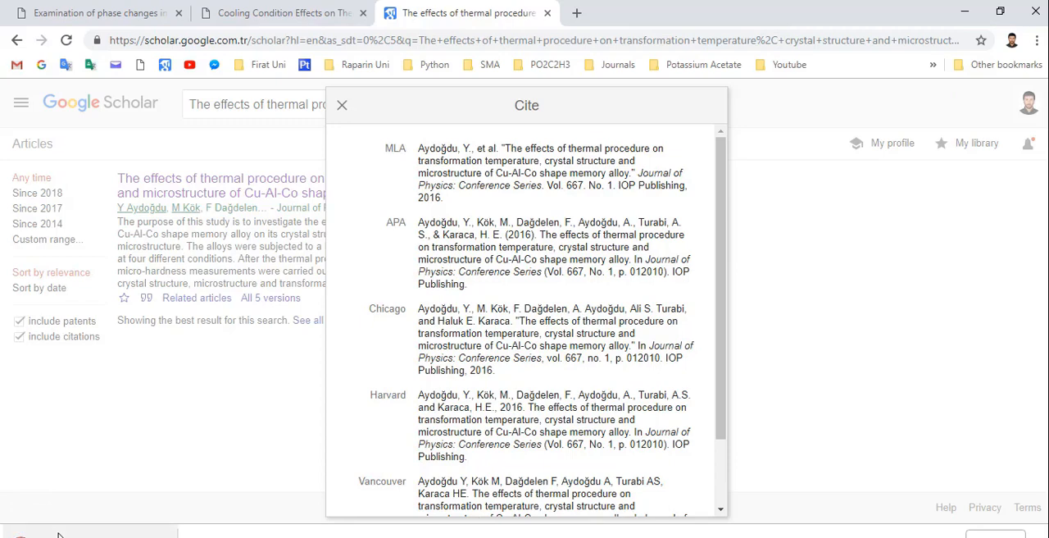
left_click(57, 535)
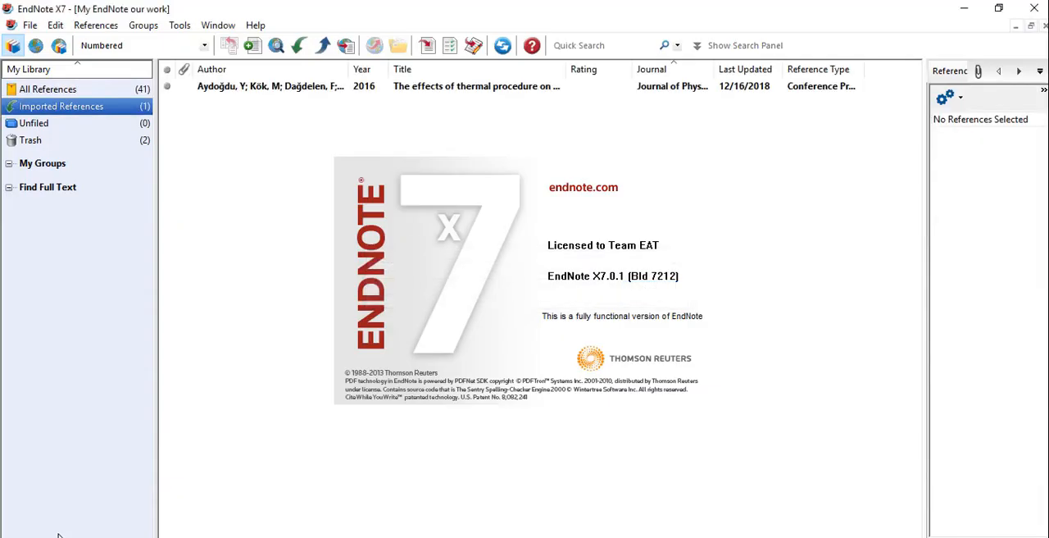
- Select the imported reference, switch back to Word, and insert it as an EndNote citation before the period of the Figure 3 caption
left_click(502, 87)
left_click(385, 534)
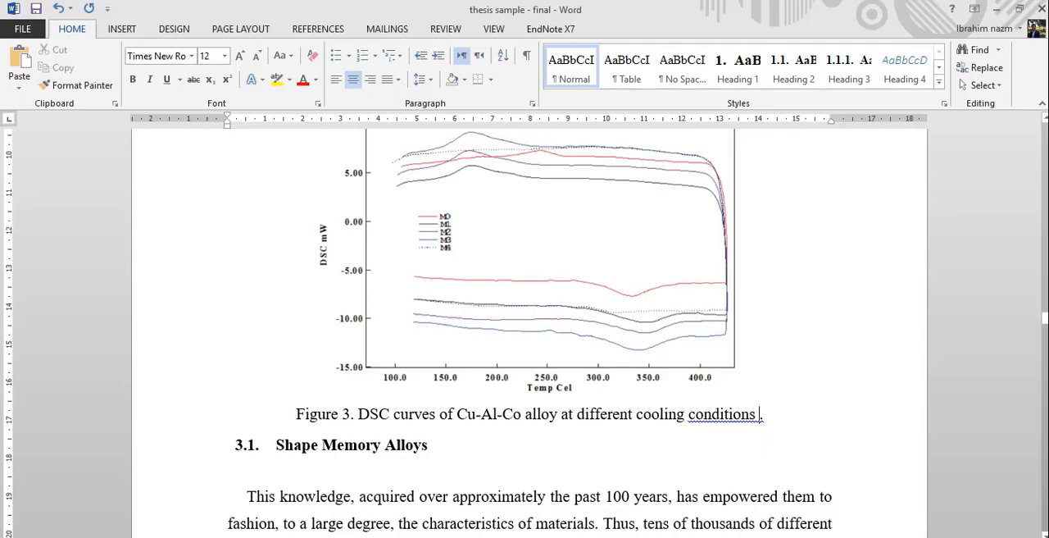
left_click(547, 32)
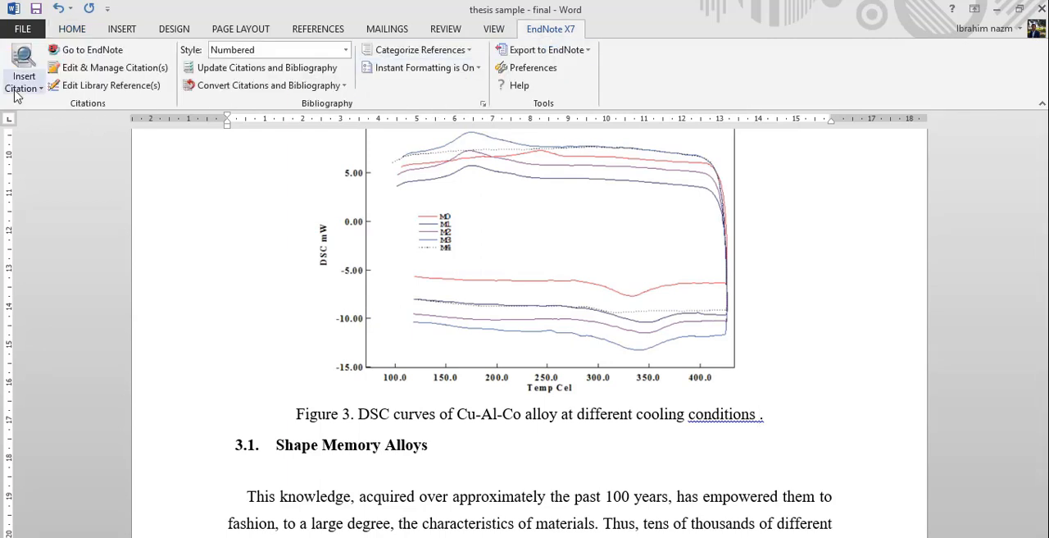
left_click(32, 90)
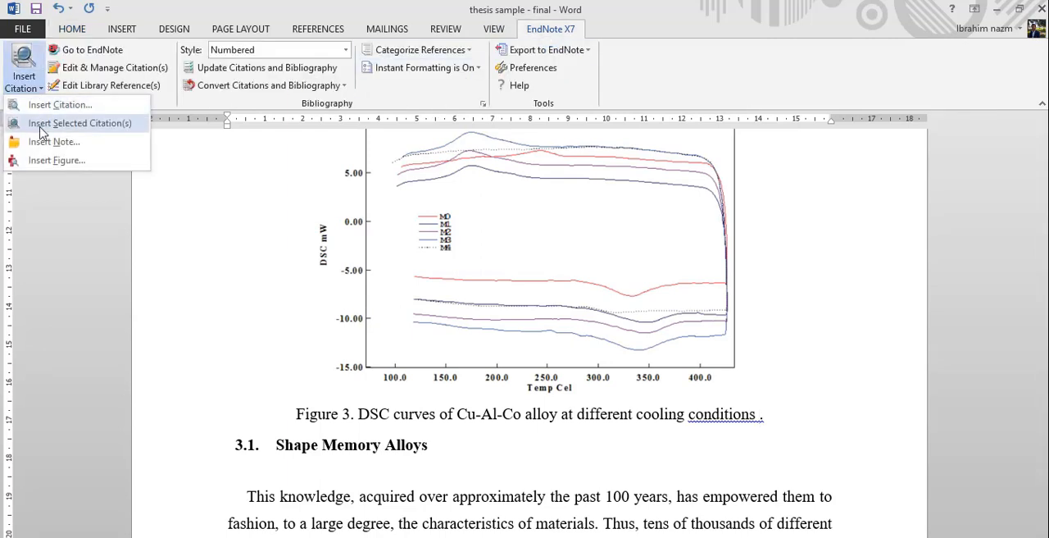
left_click(41, 123)
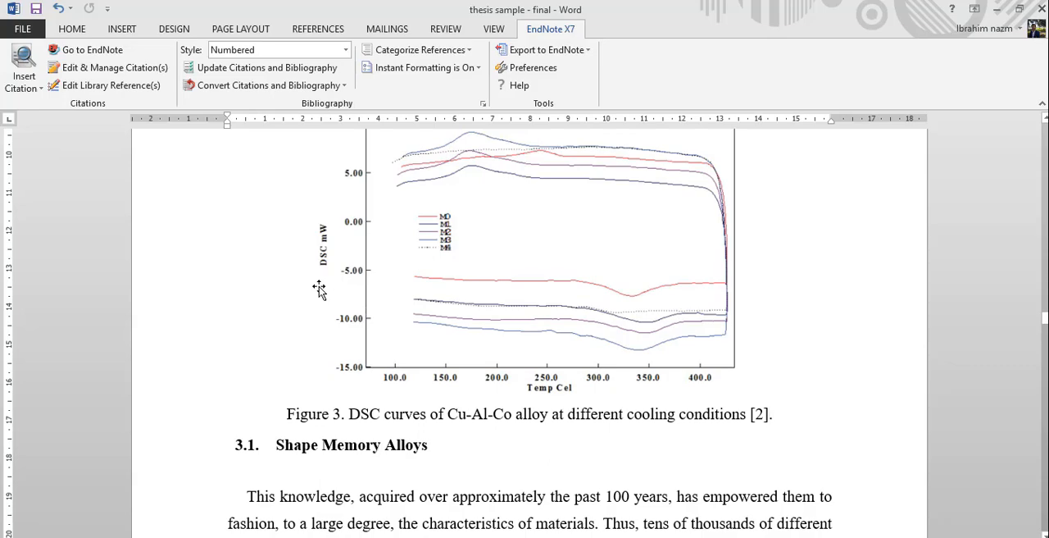
- Add an empty line in the thesis after the paragraph ending "of materials and their properties."
scroll(319, 289, "down", 3)
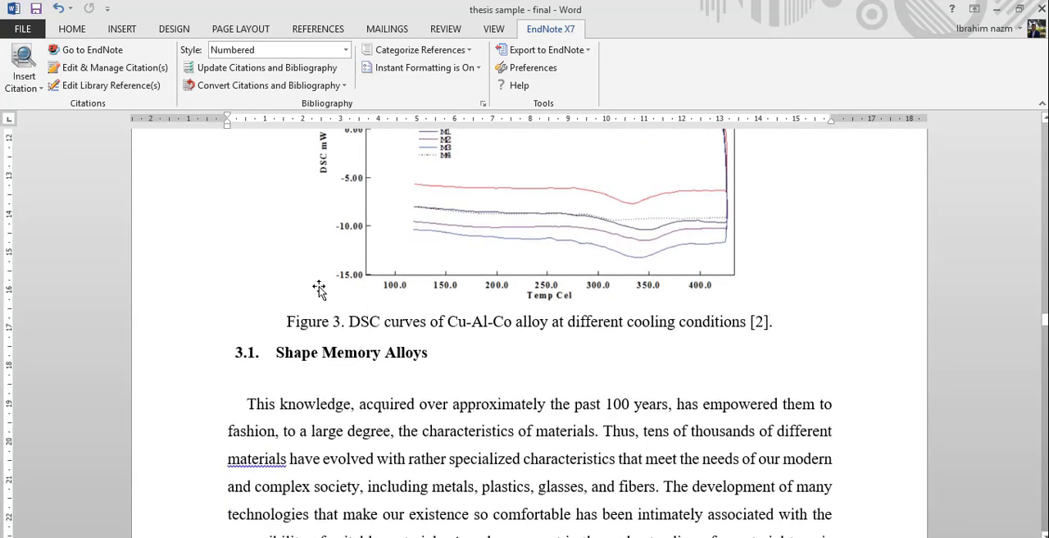
scroll(319, 289, "down", 9)
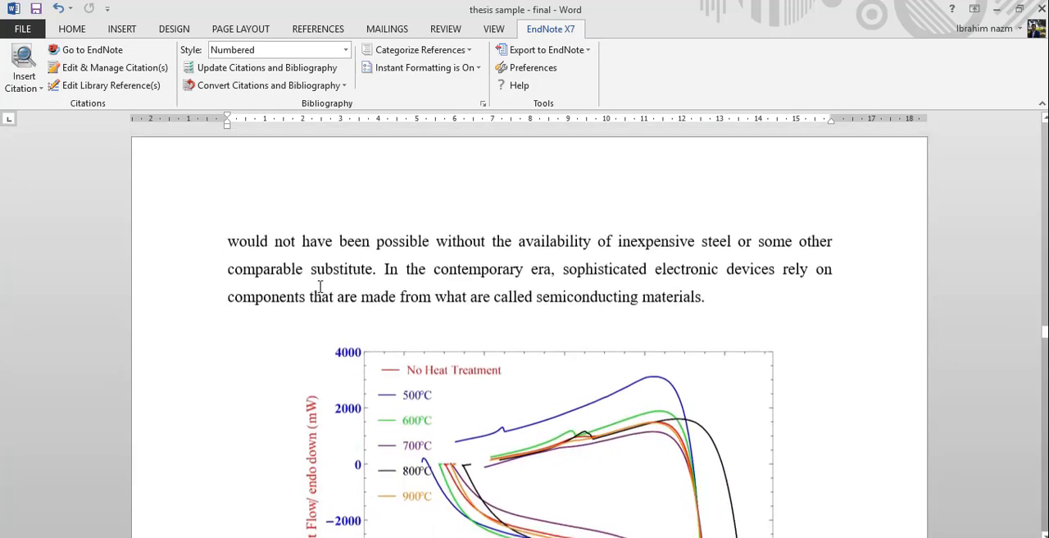
left_click(453, 232)
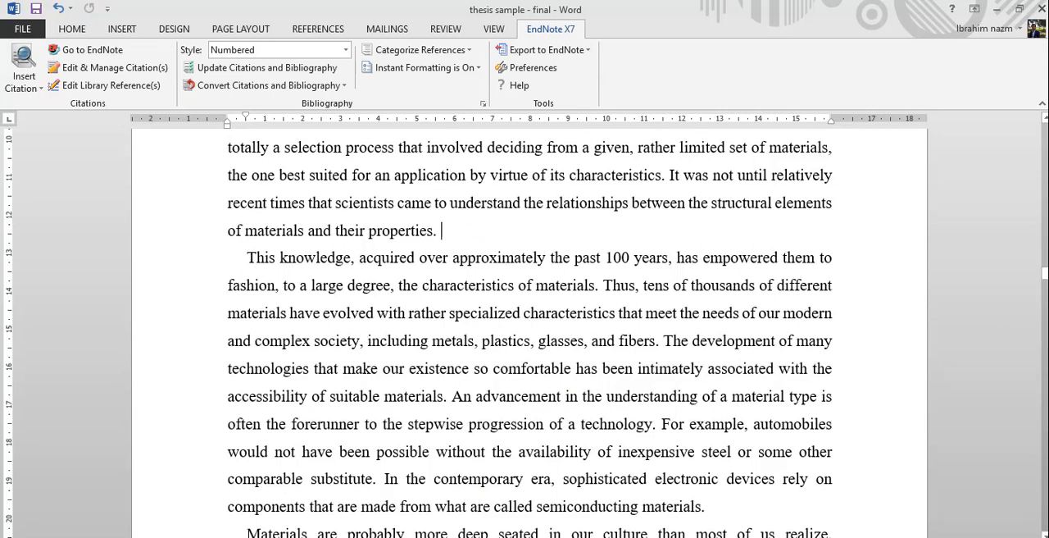
key("Return")
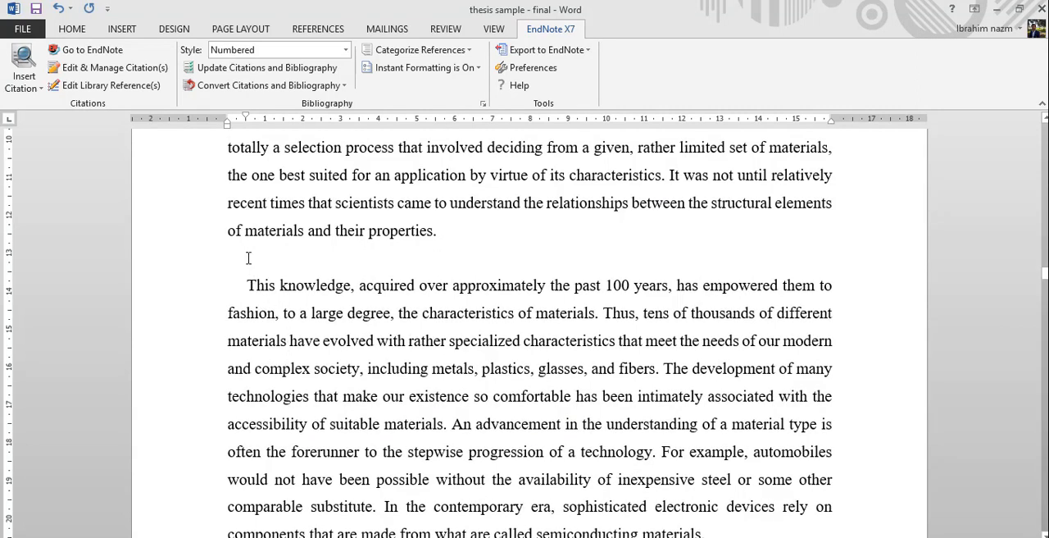
- Open the picture "1. 27-12-2017 -CuAlNiHfALL" from New folder (2), copy it, and paste it into the empty line in Word
key("alt+Tab")
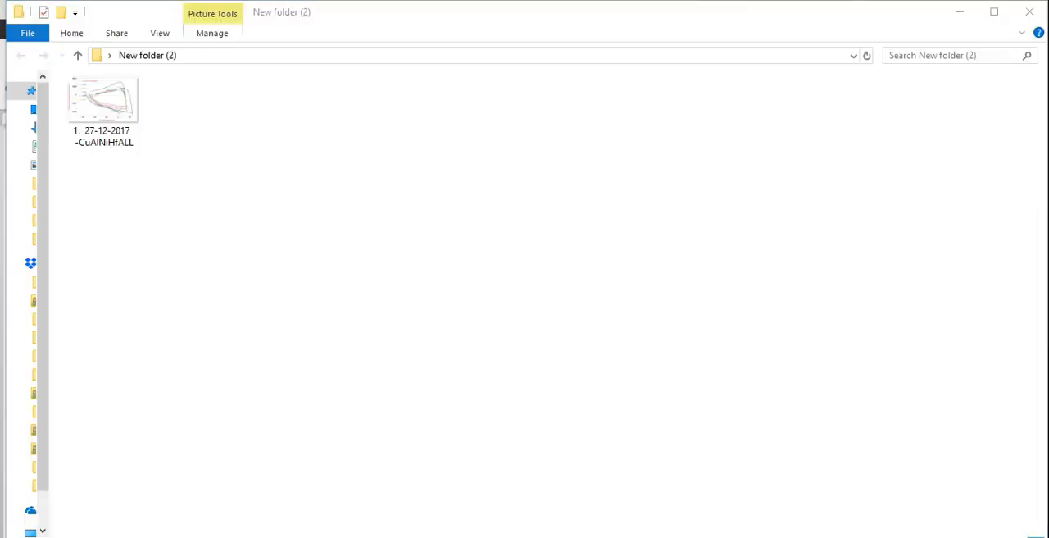
double_click(101, 107)
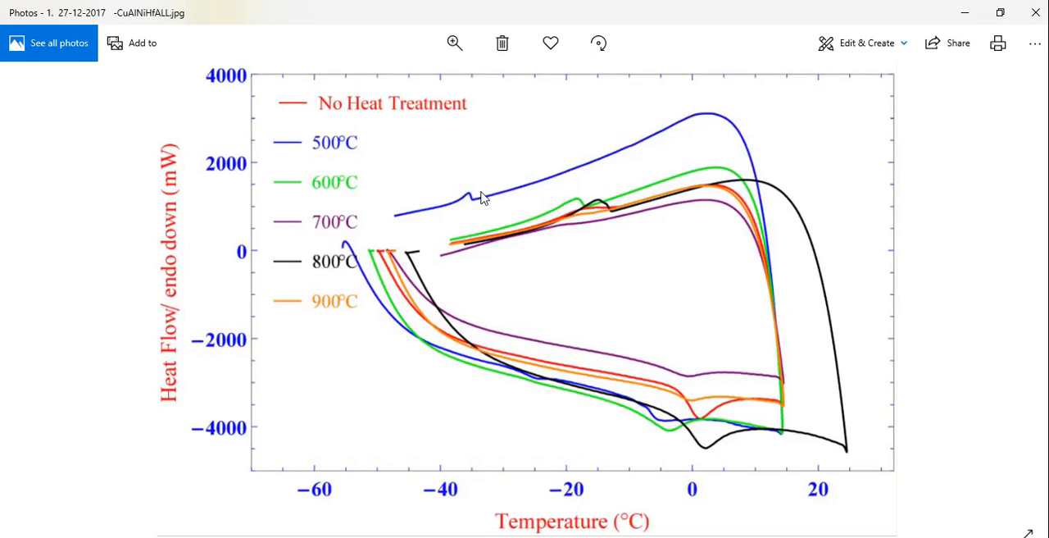
right_click(481, 200)
left_click(503, 286)
key("alt+Tab")
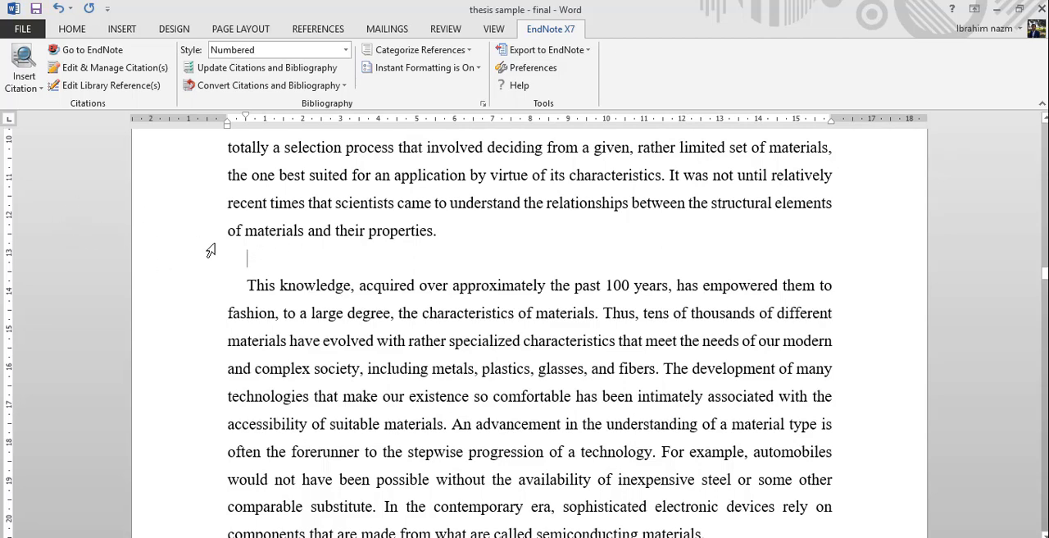
right_click(249, 260)
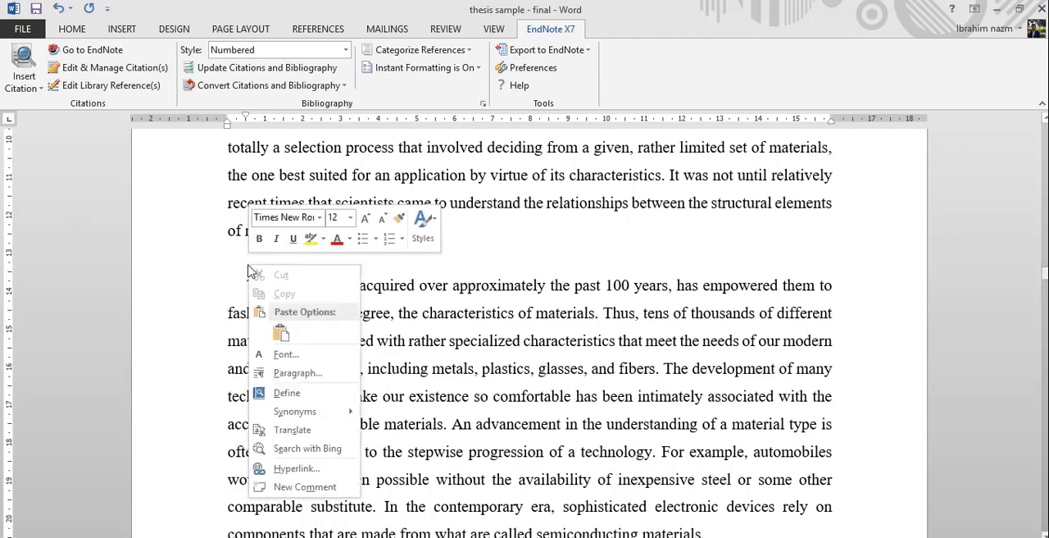
left_click(280, 333)
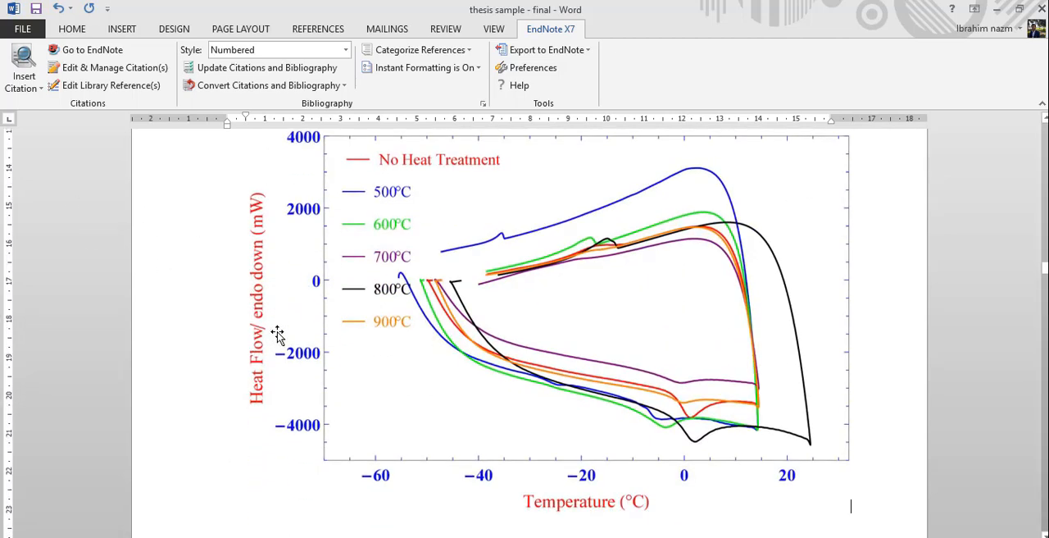
- Shrink the pasted heat-flow graph proportionally to about 11.4 cm wide and center it on the page
left_click(279, 333)
left_click_drag(849, 514, 677, 390)
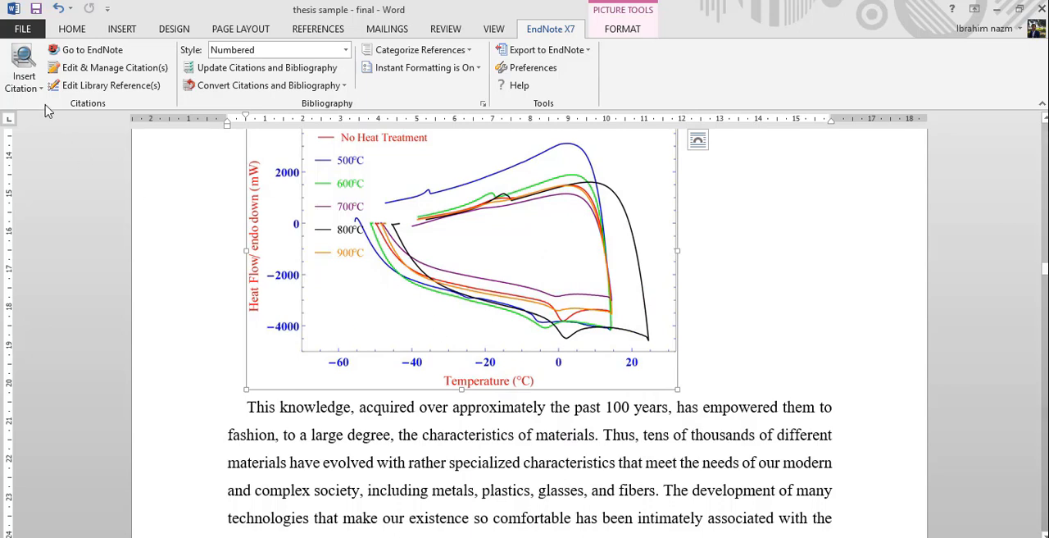
left_click(68, 33)
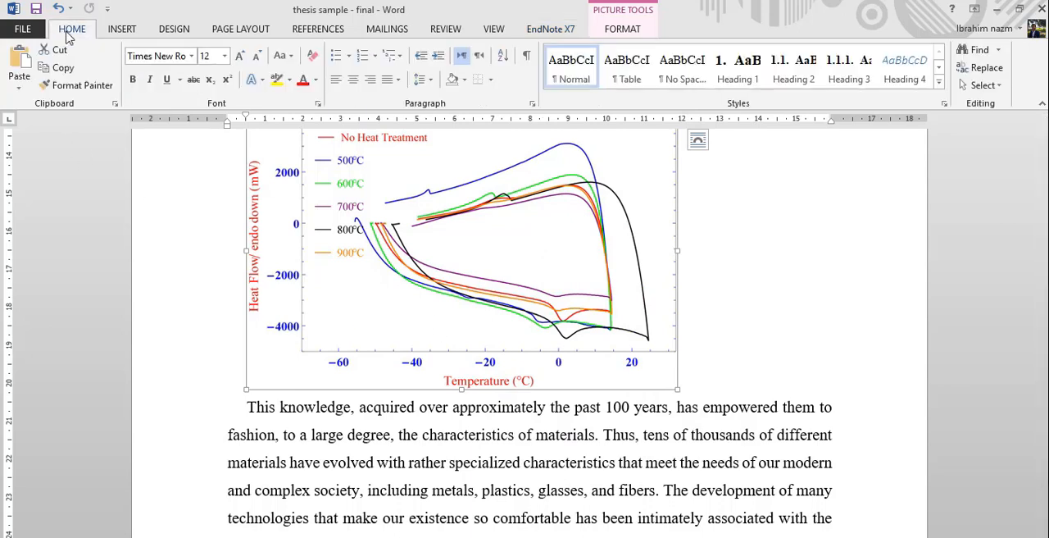
left_click(355, 82)
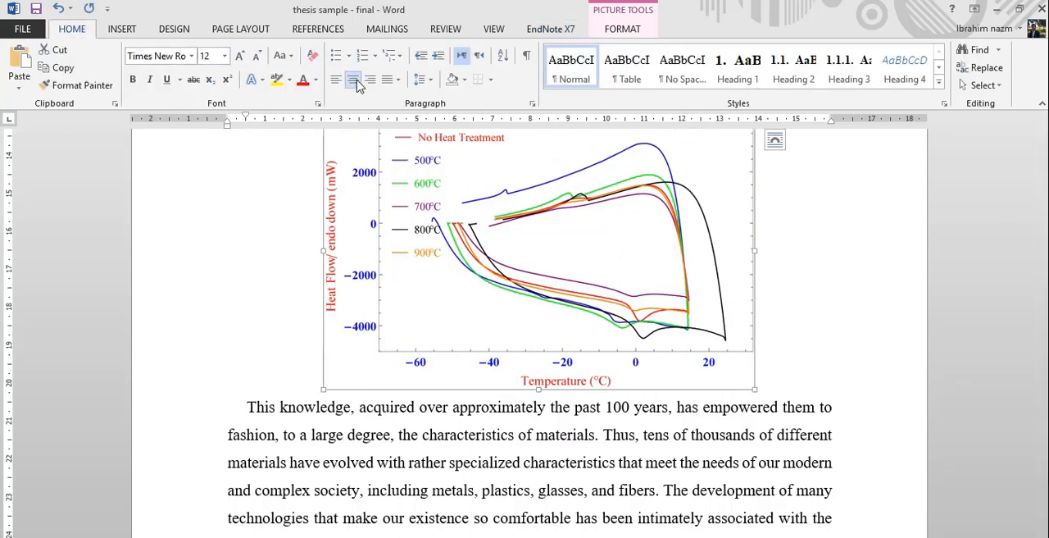
- Add the caption "Figure 2. tens of thousands of different materials have evolved with rather specialized characteristics." on a line below the graph
left_click(798, 363)
key("Return")
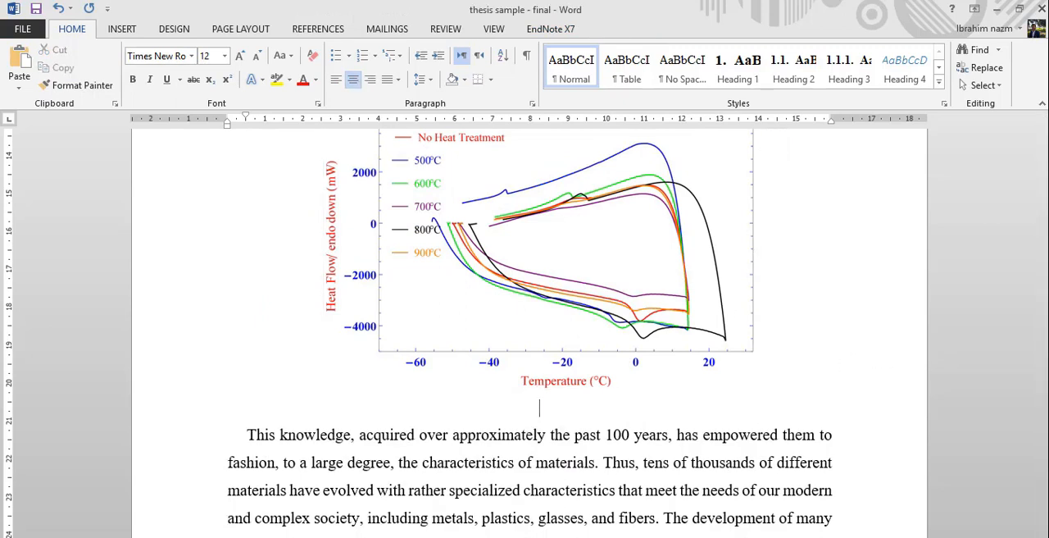
key("ctrl+v")
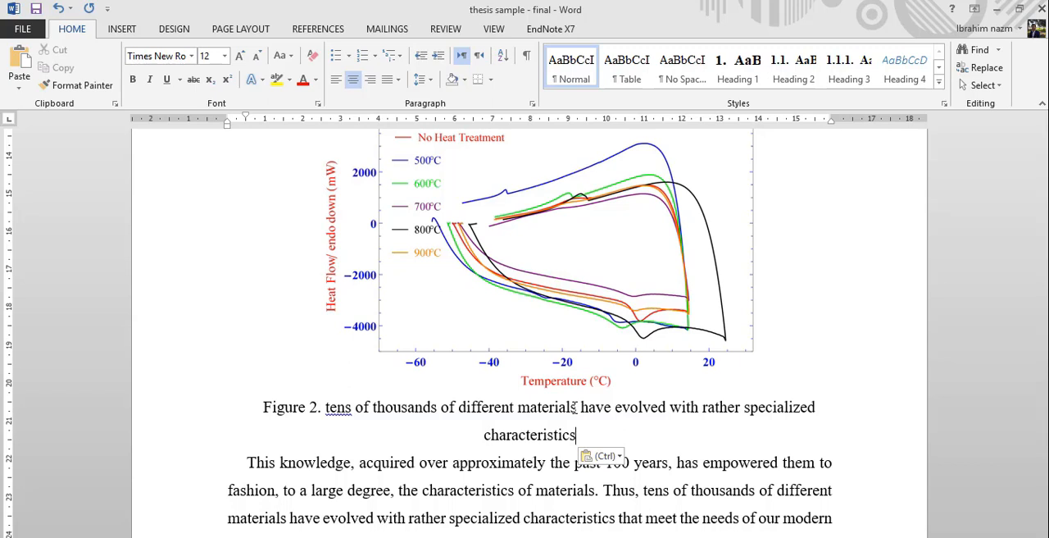
type(".")
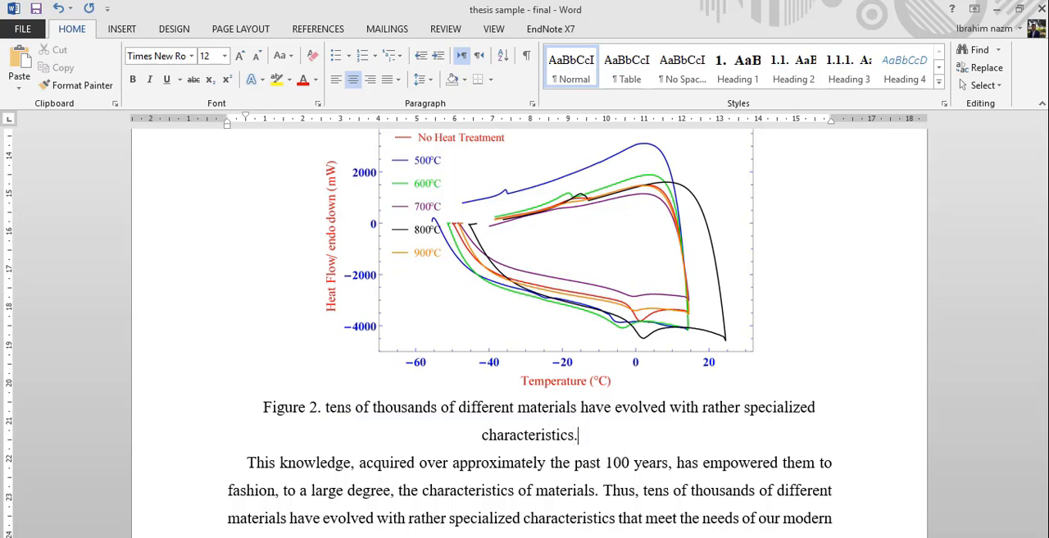